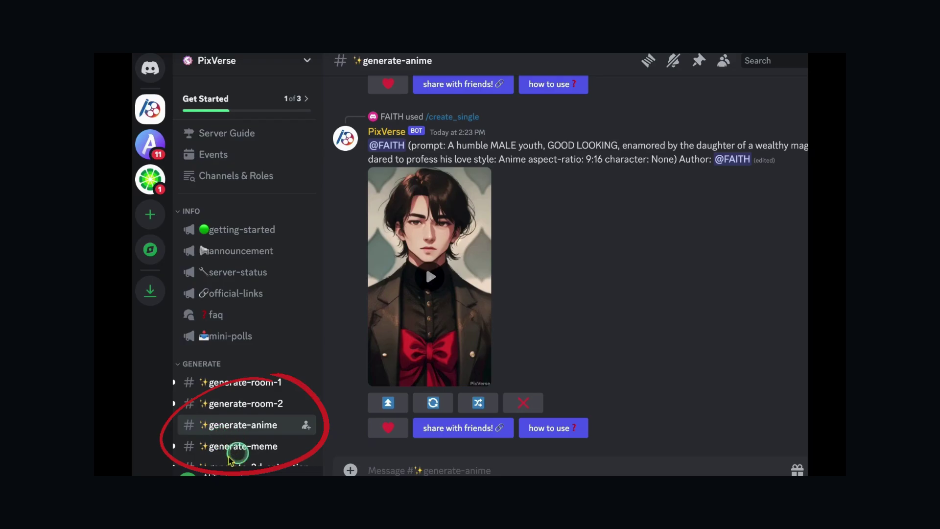
- Start a /create command in the generate-anime channel with the prompt "a horse on farm side view"
click(375, 469)
text(/create)
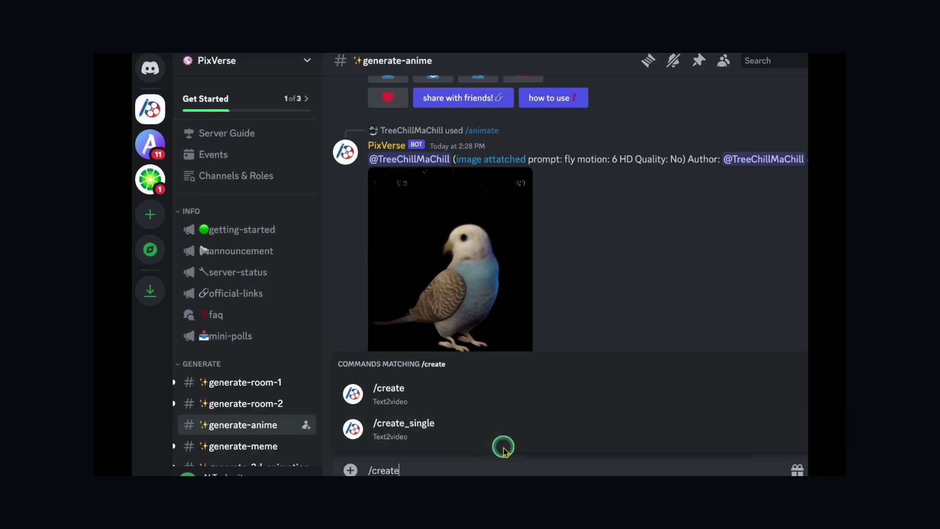
key(Return)
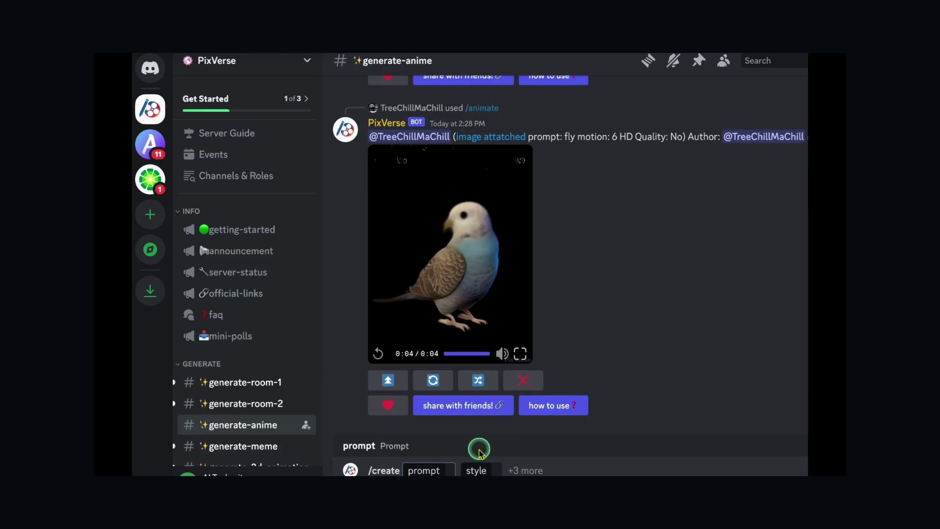
text(a horse on)
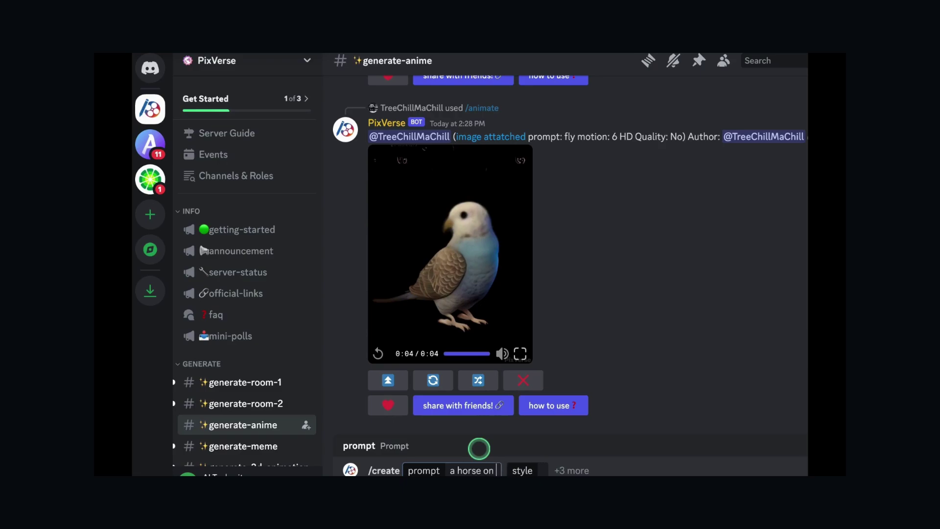
text( far)
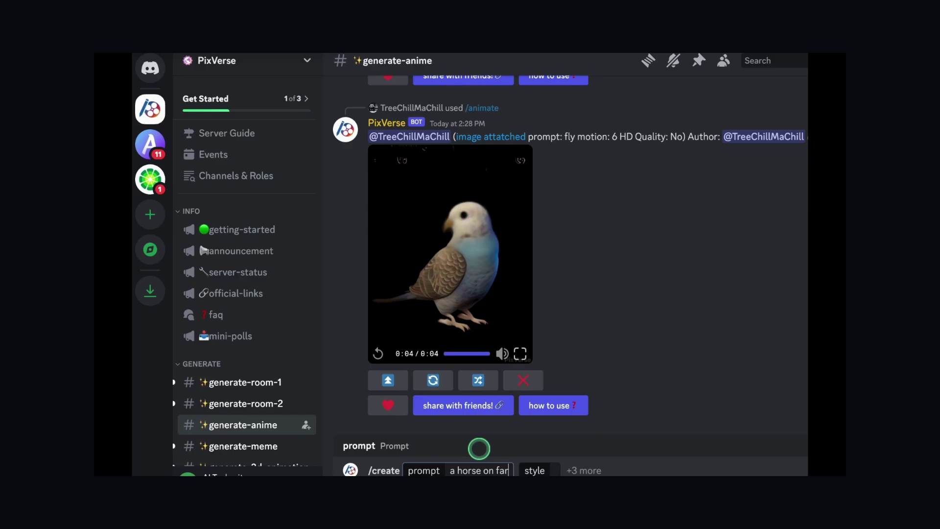
text(m side)
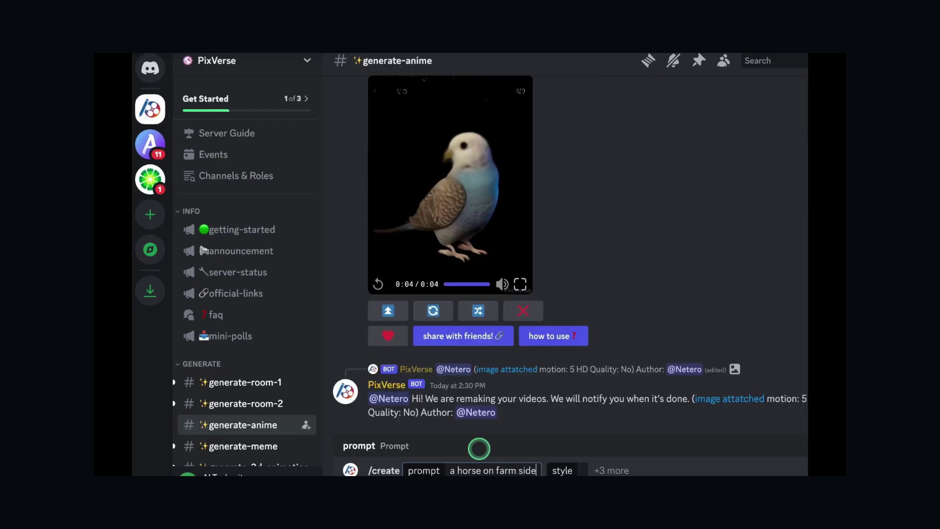
text( v)
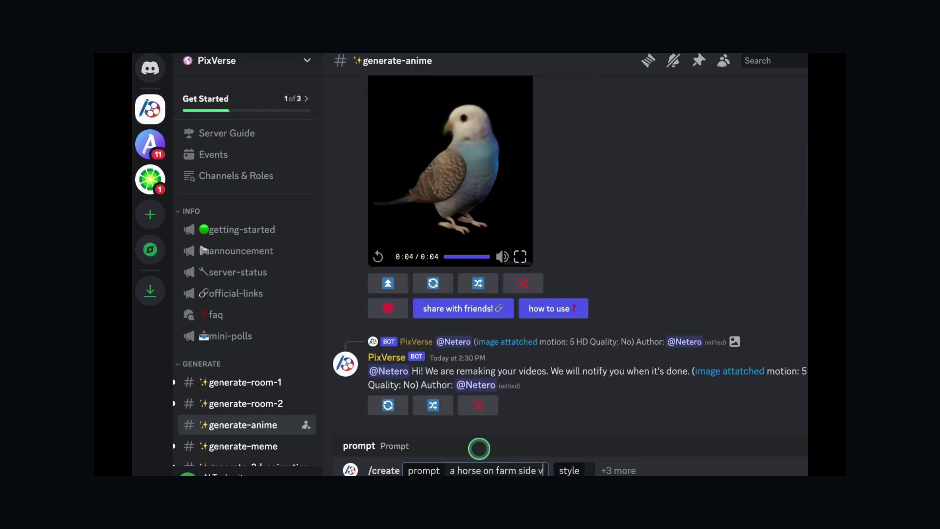
text(iew)
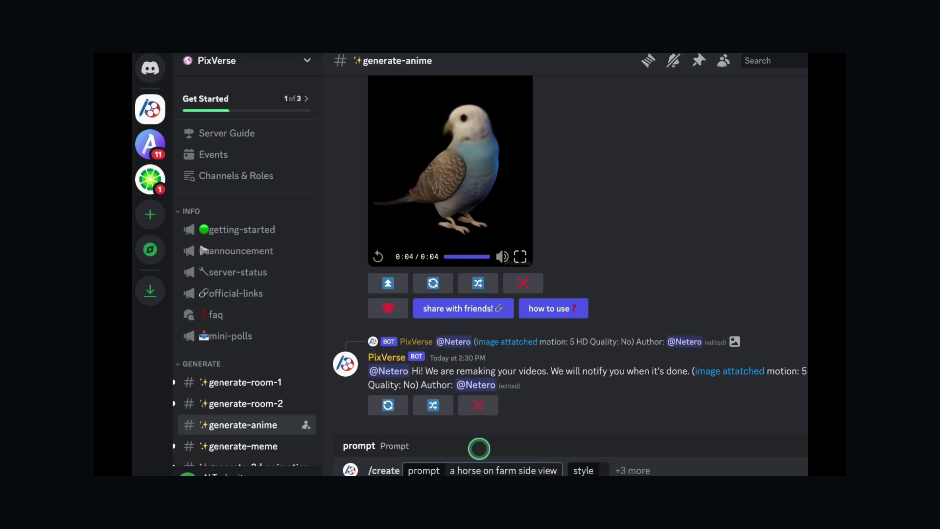
- Set the video's style to Anime and its aspect ratio to 16:9
click(594, 471)
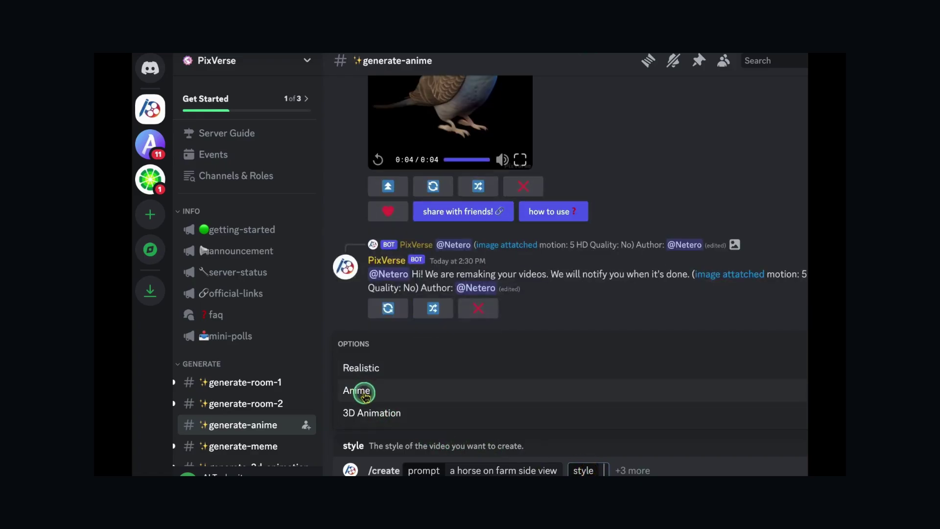
click(360, 392)
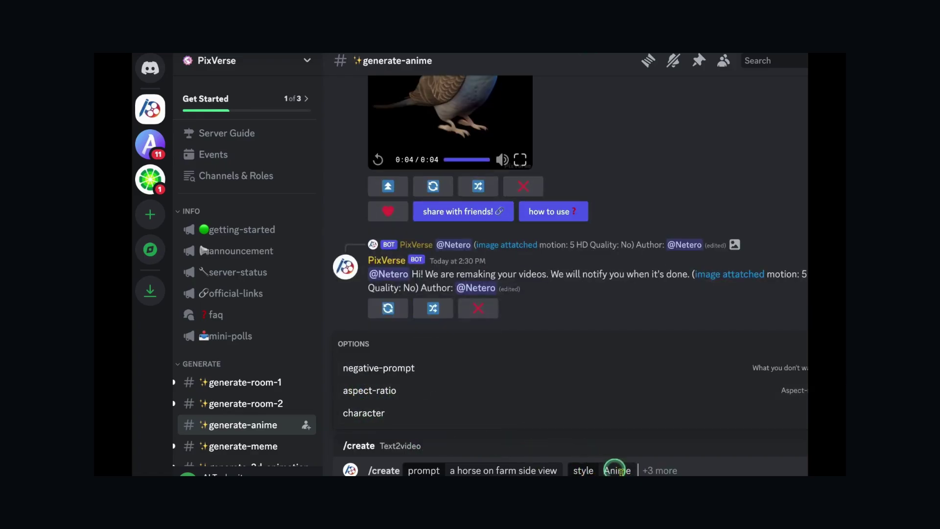
click(408, 394)
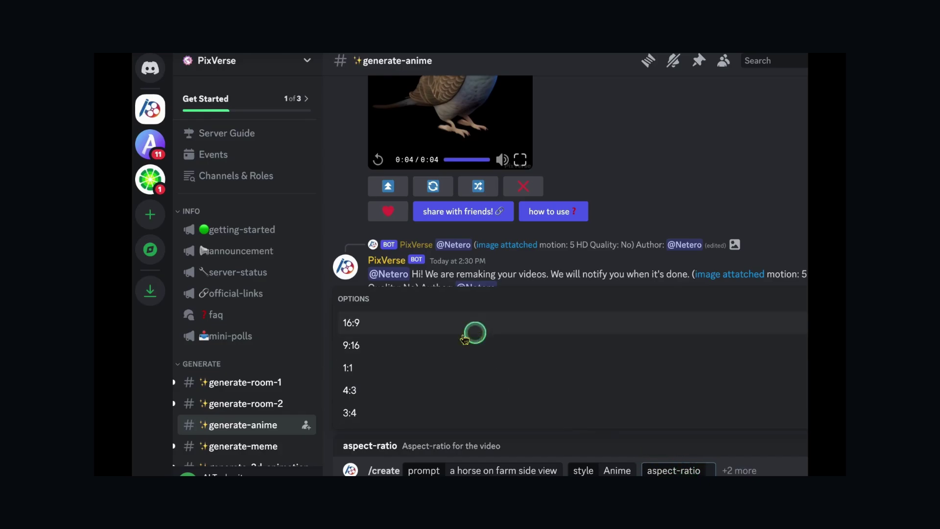
click(394, 324)
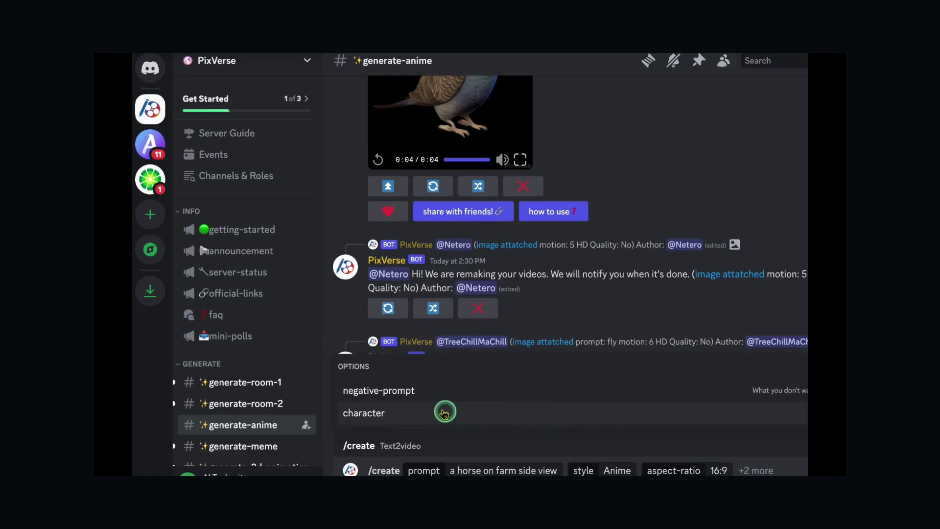
- Add the negative prompt "no double heads, two tails" and character None to the command, and submit it
click(419, 393)
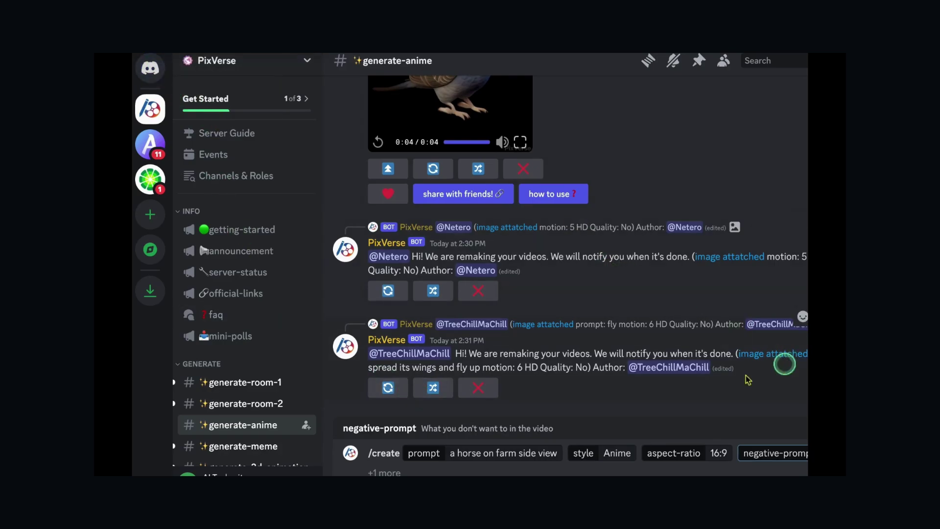
text(no double heads, two tails)
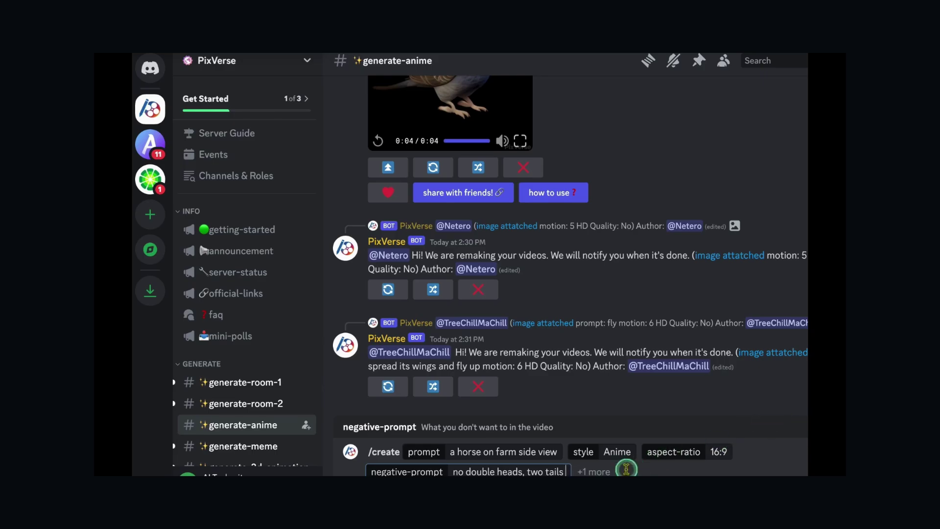
click(589, 468)
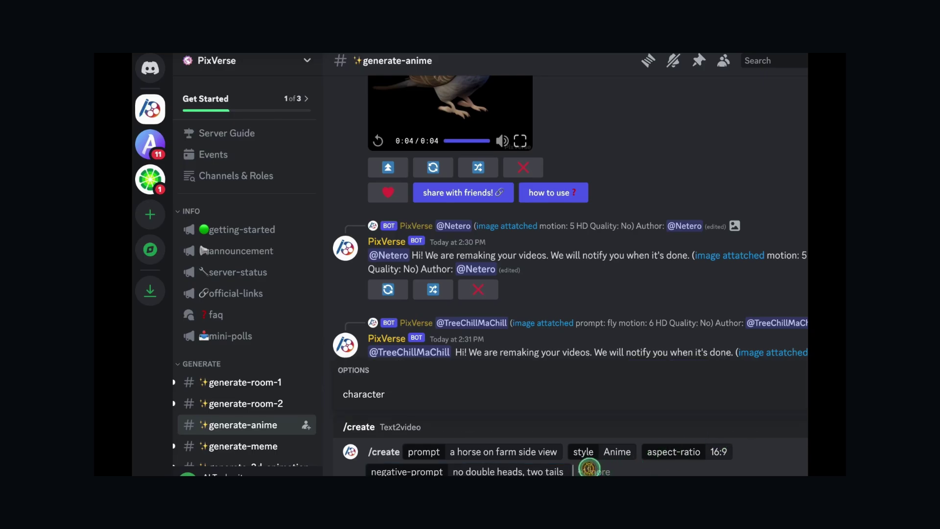
click(390, 392)
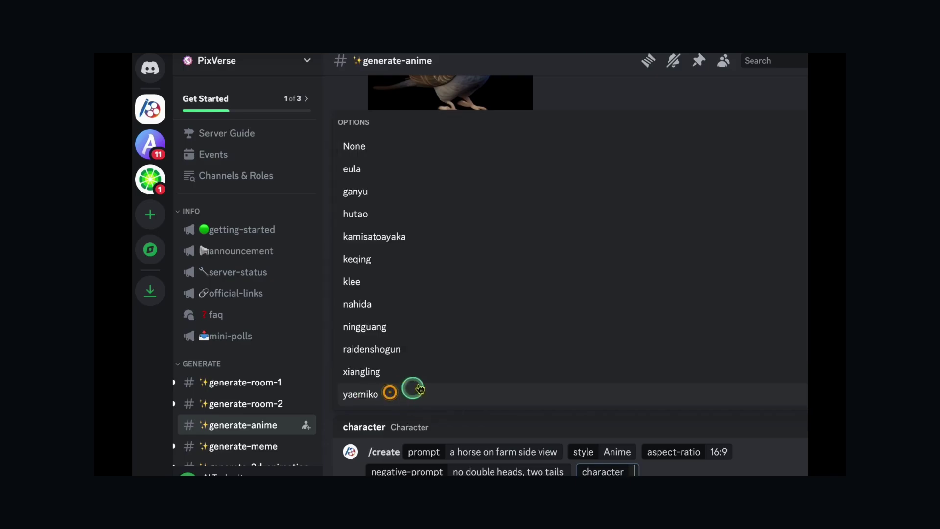
click(376, 148)
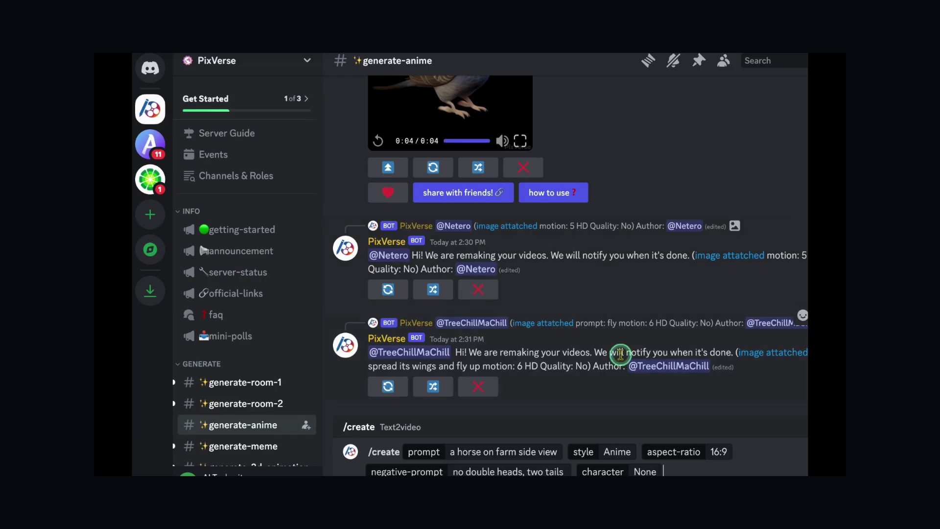
key(Return)
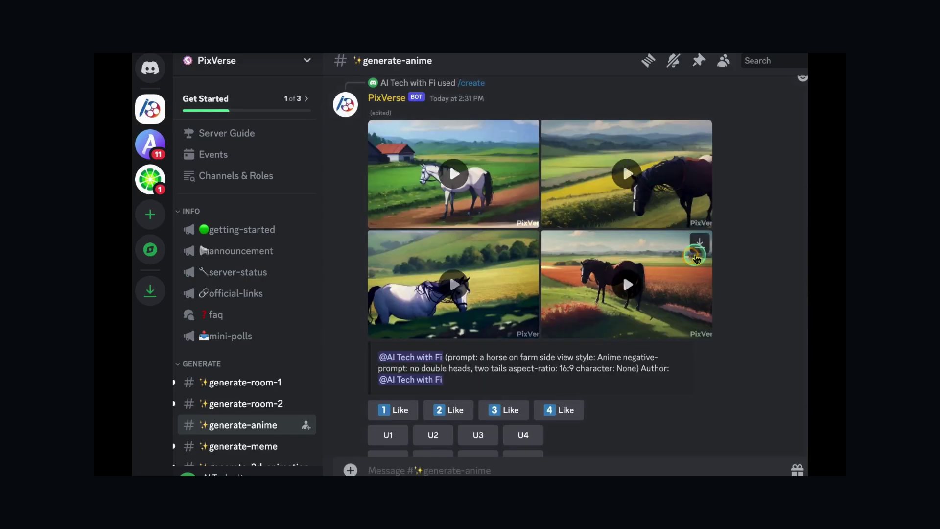
- Download the fourth generated video, with the dark horse beside the reddish field
click(697, 245)
click(698, 243)
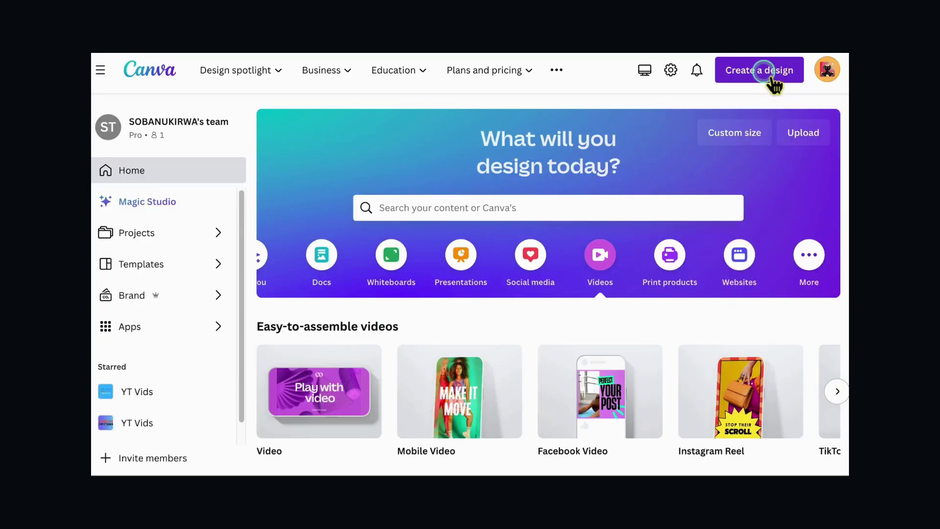
- Switch to Canva, create a new Video design and search its elements for "farm"
click(765, 71)
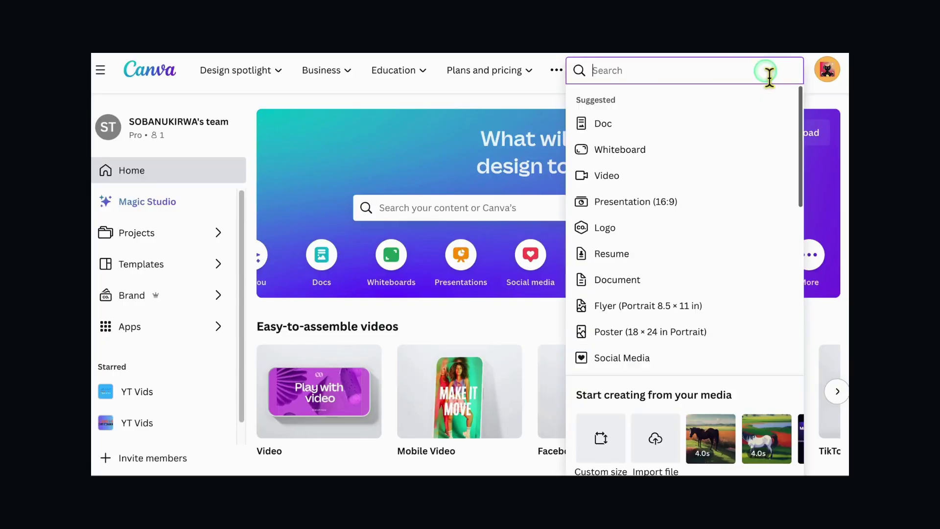
click(679, 183)
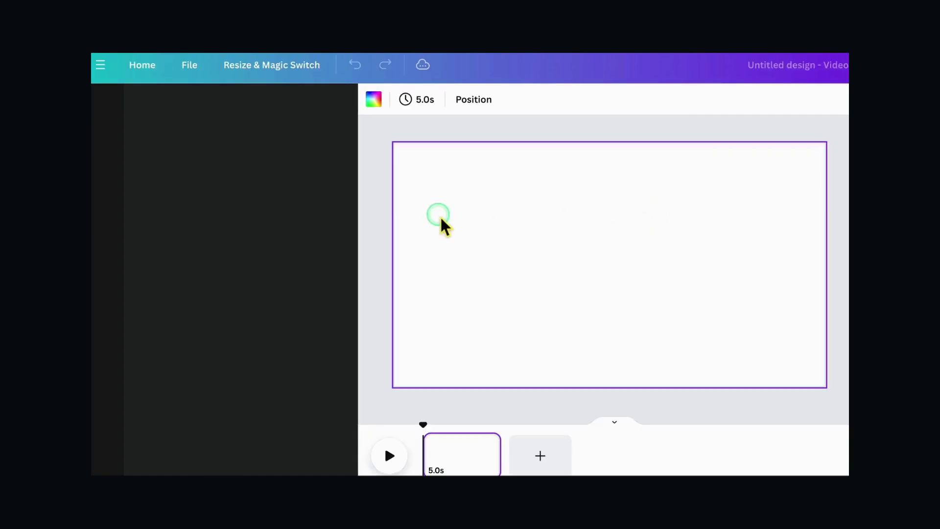
click(99, 150)
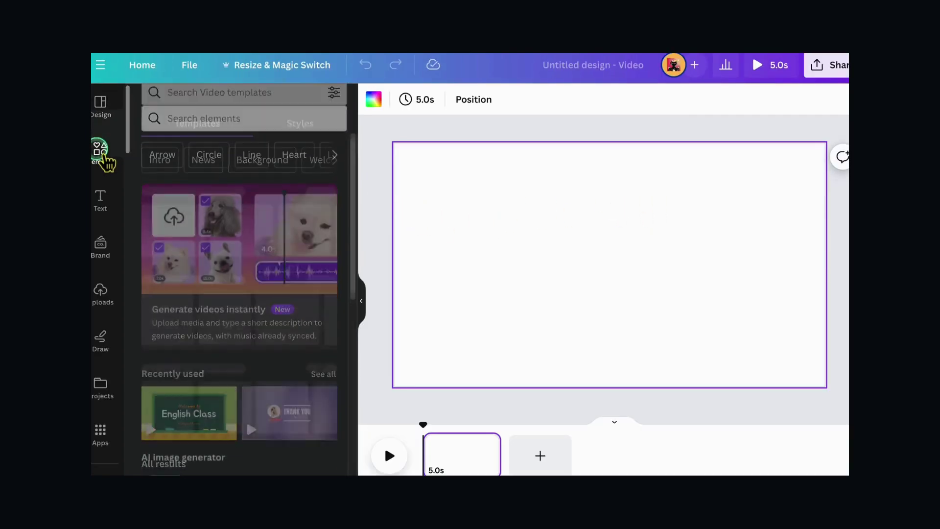
click(184, 114)
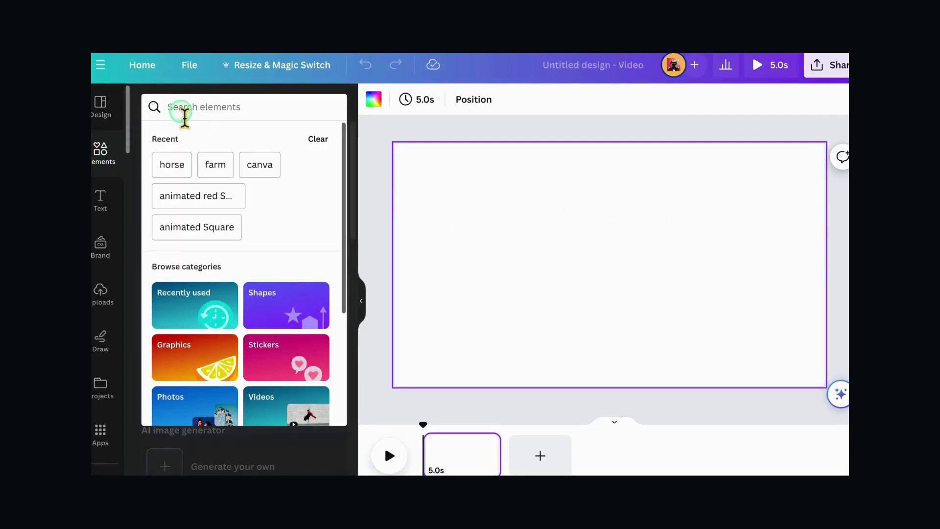
text(farm)
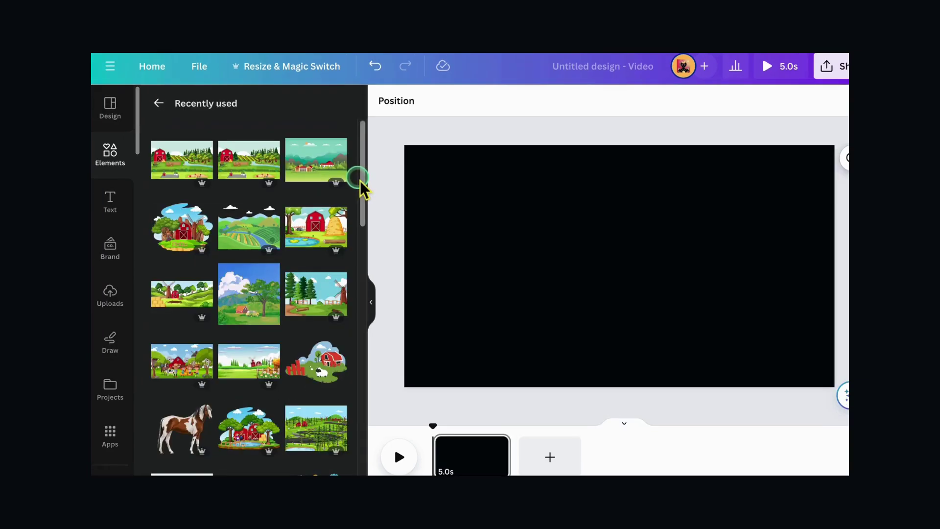
- Add the farm illustration with the red barn and river from the recently used elements to the page
scroll(362, 250, down, 5)
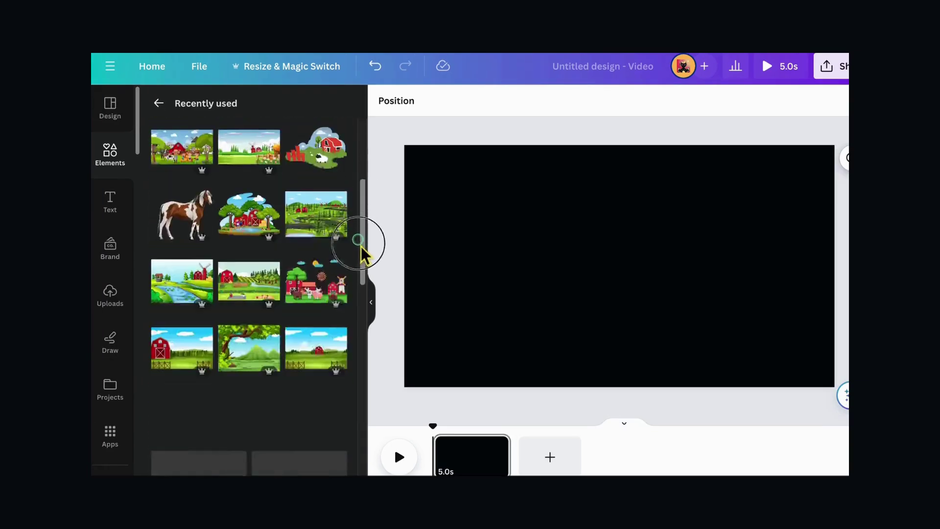
scroll(362, 254, down, 3)
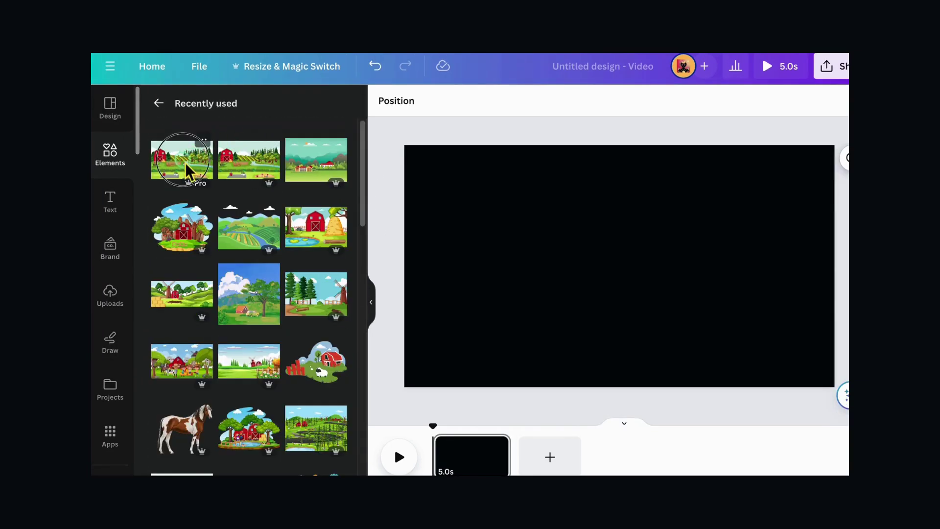
click(187, 171)
key(Escape)
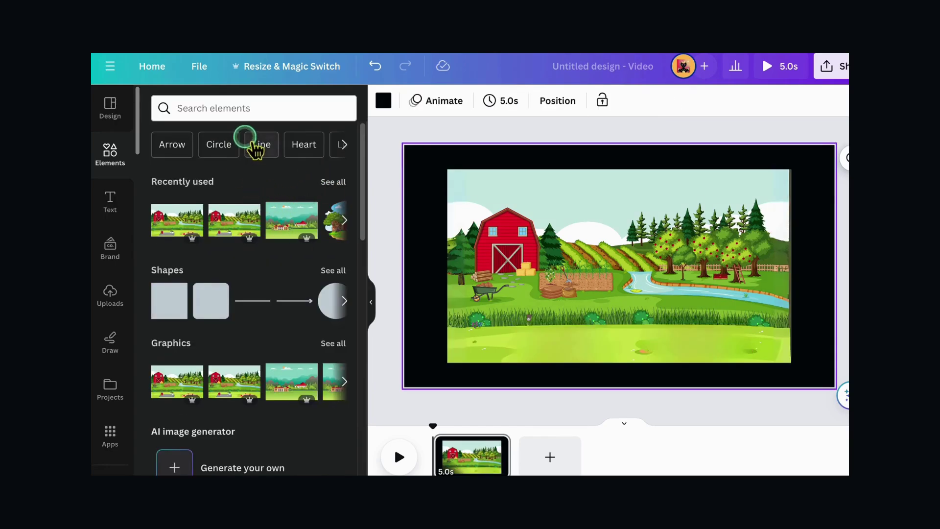
- Search the elements for "horse" and restrict the results to graphics
click(237, 109)
click(231, 115)
text(ho)
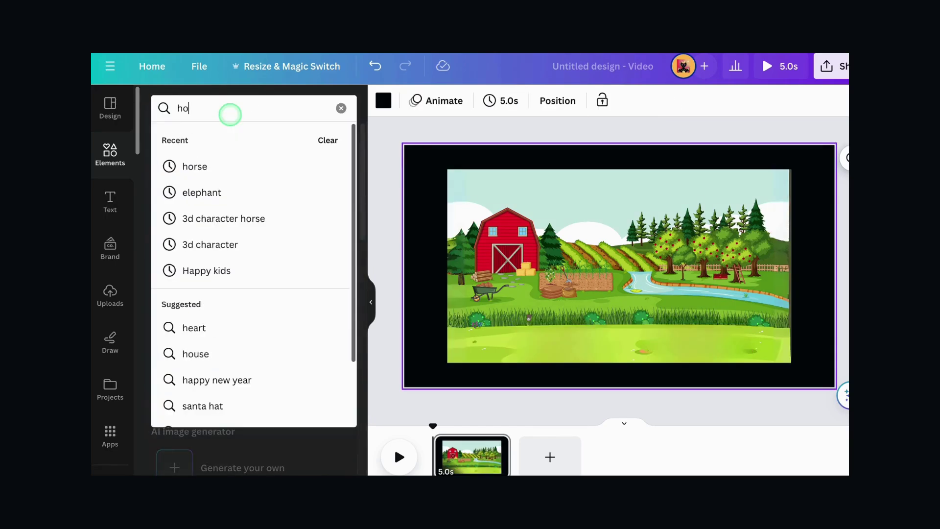
text(rse)
key(Return)
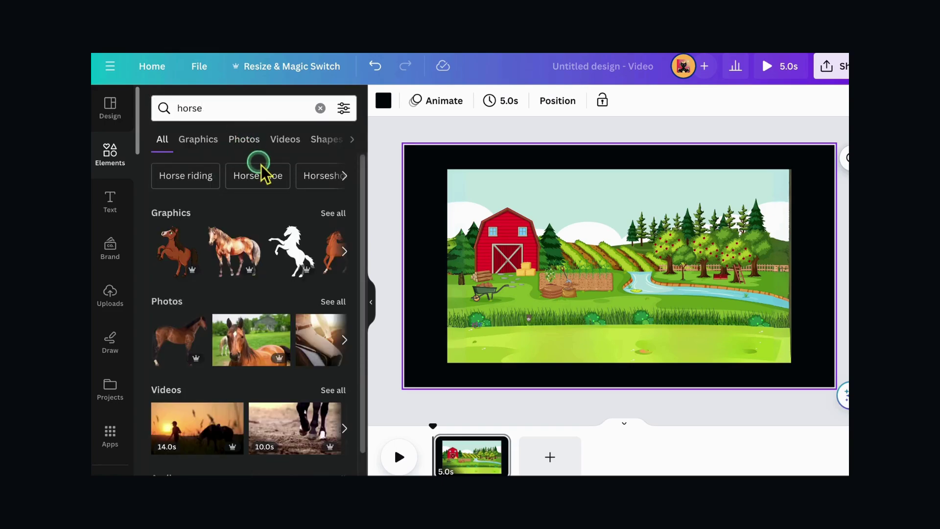
click(215, 143)
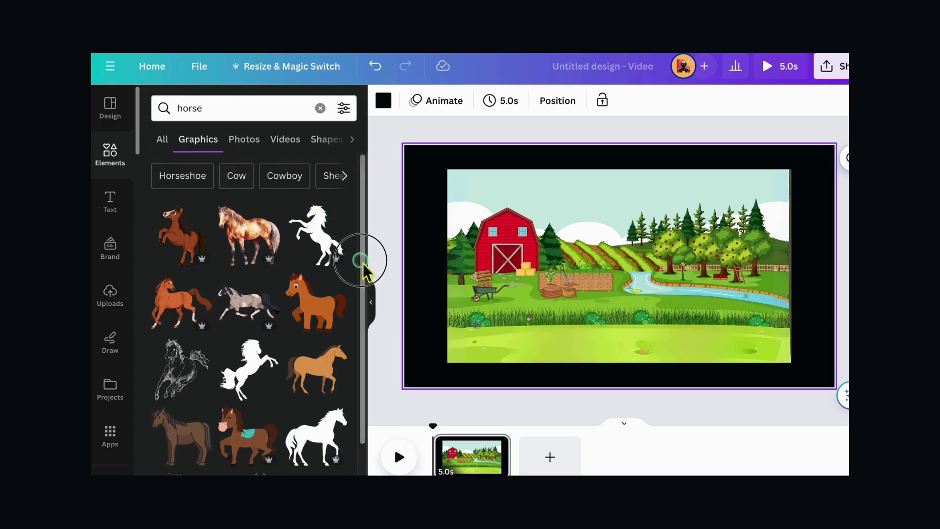
- Add the brown-and-white standing horse graphic and place it in the lower-left corner of the farm scene
drag(365, 272, 369, 335)
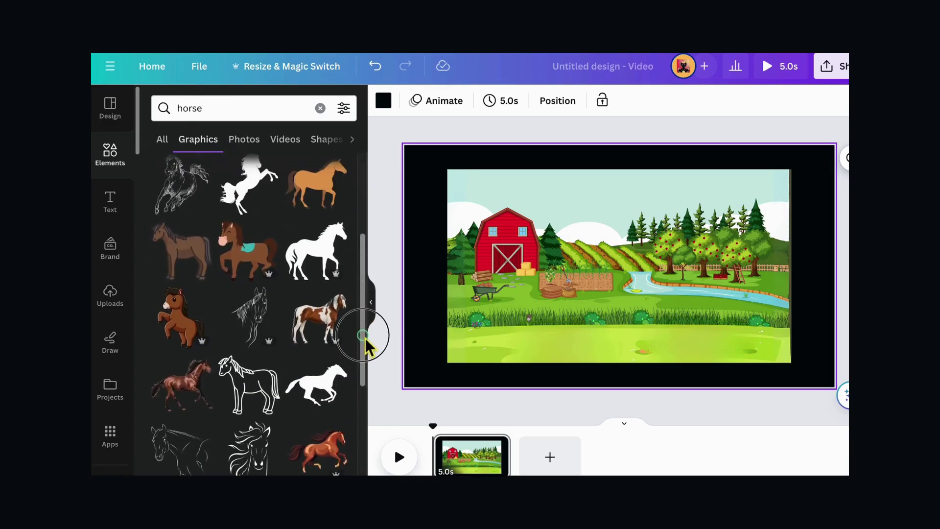
click(321, 326)
drag(732, 173, 566, 304)
- Create a custom animation that moves the horse across the grass to the right side of the farm scene
click(543, 101)
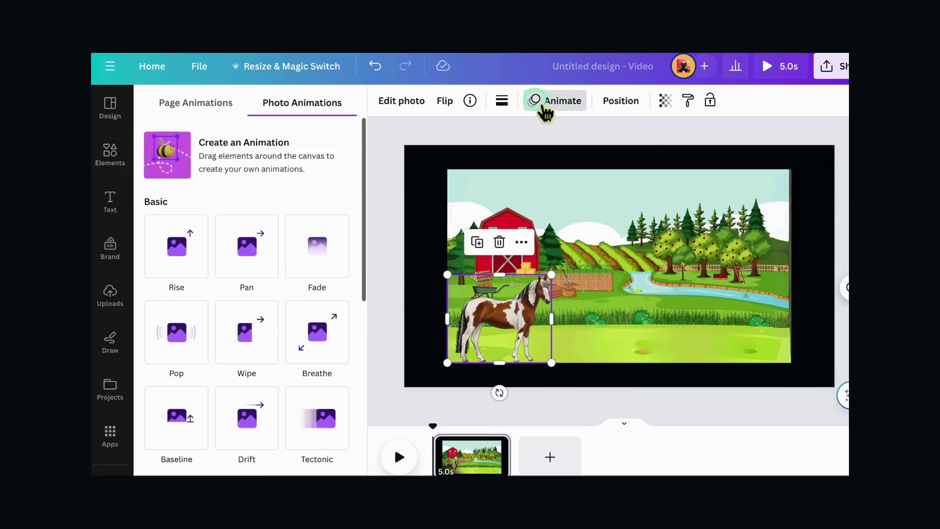
click(249, 161)
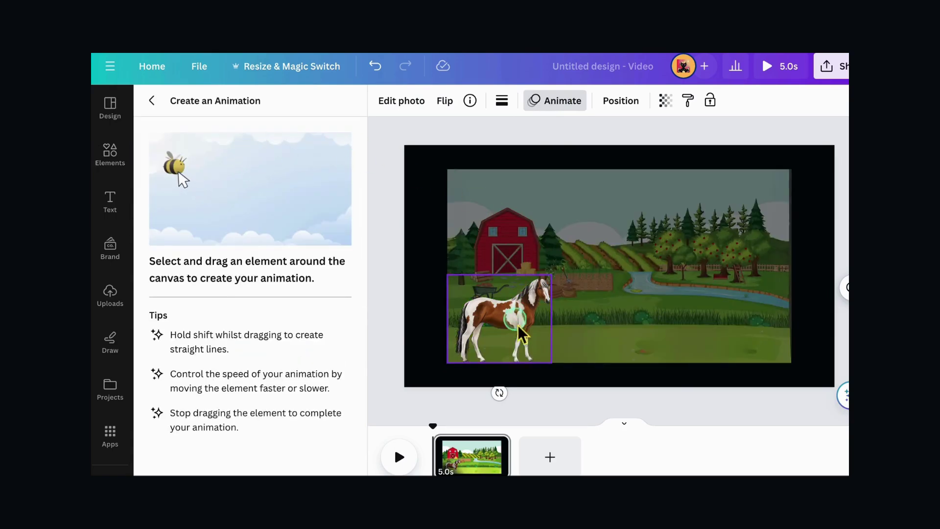
mouse_move(522, 336)
mouse_down()
mouse_move(514, 356)
mouse_move(759, 351)
mouse_up()
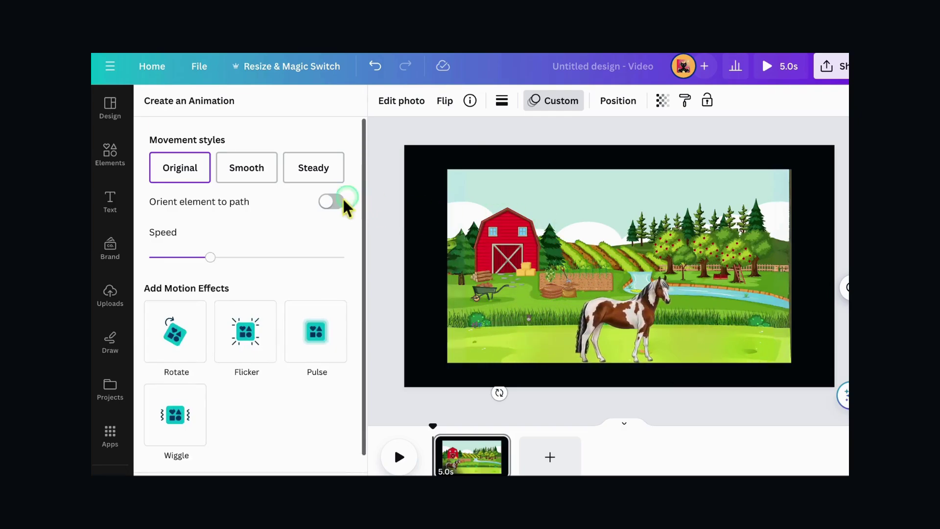
- Set the horse animation's movement style to Steady and slow down its speed
click(316, 175)
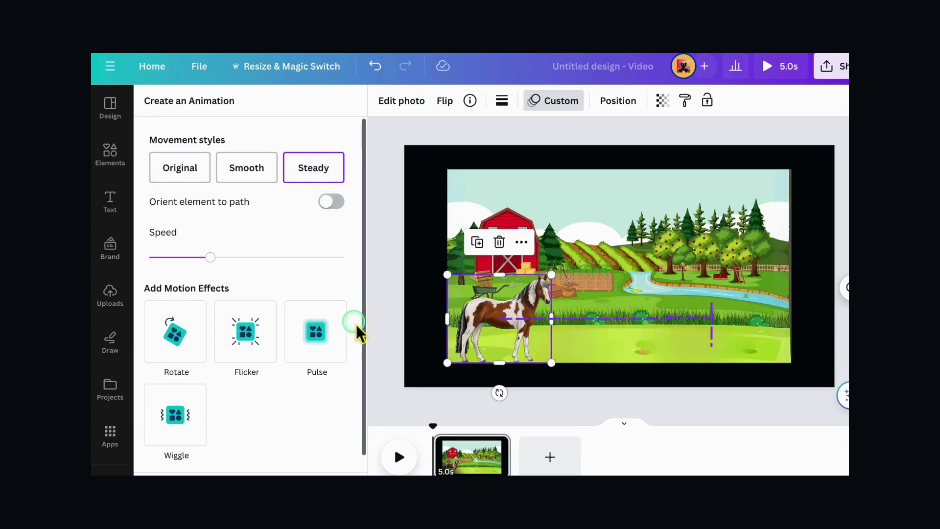
click(197, 261)
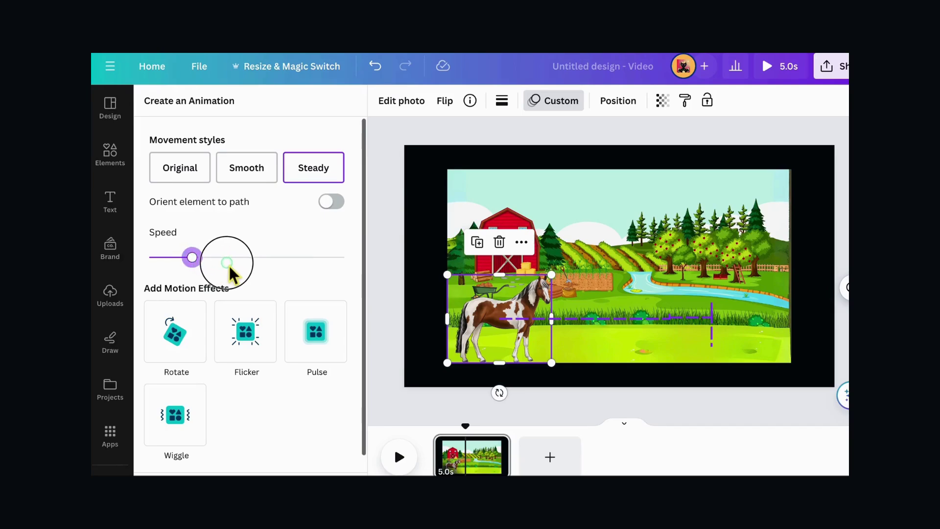
mouse_move(211, 258)
mouse_down()
mouse_move(173, 259)
mouse_move(194, 258)
mouse_up()
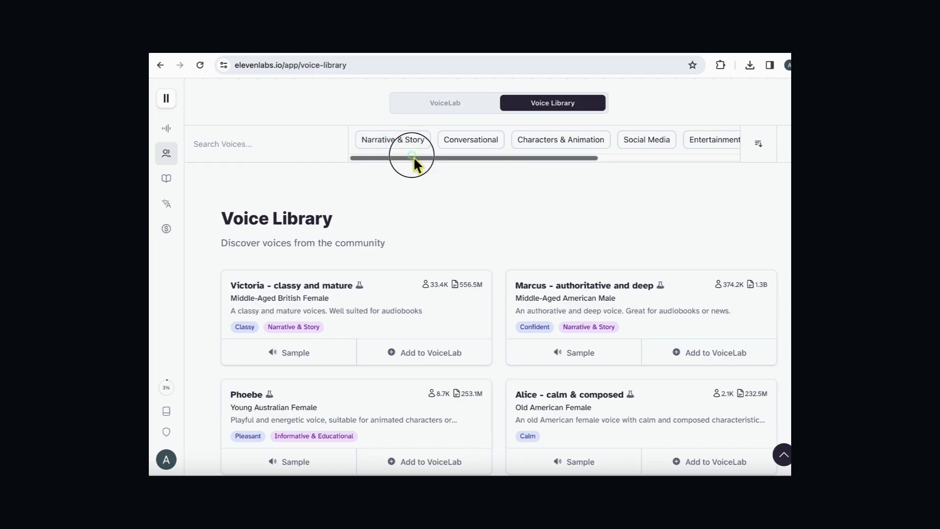
- Switch to the ElevenLabs Voice Library, browse the community voices and listen to samples of the first four
drag(413, 157, 374, 154)
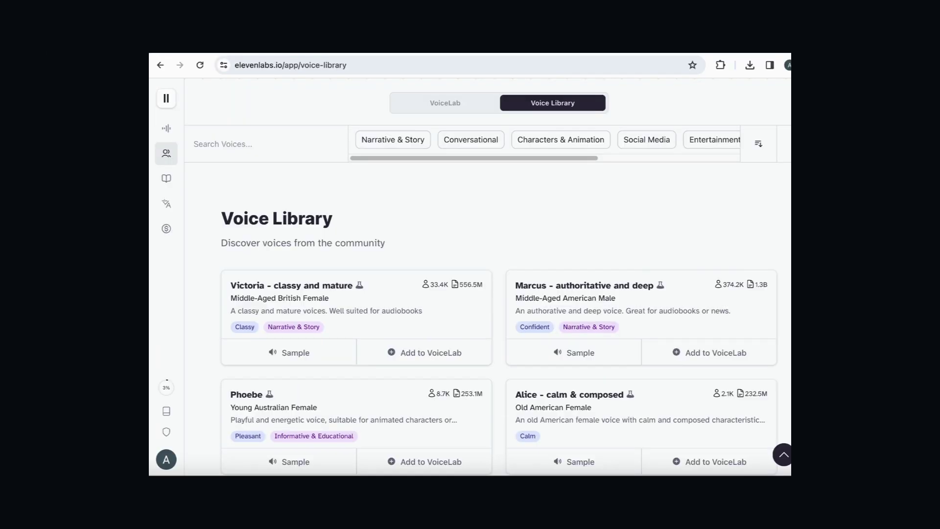
scroll(499, 294, down, 10)
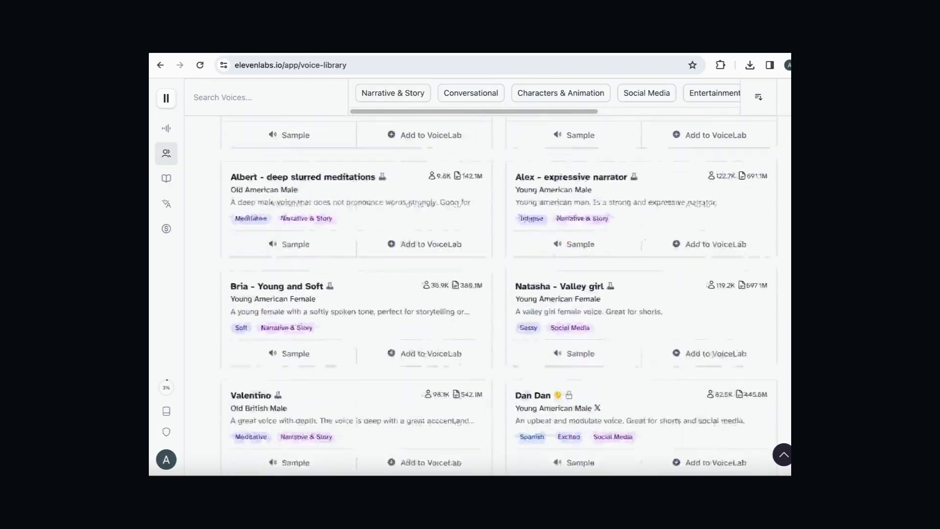
scroll(499, 294, up, 10)
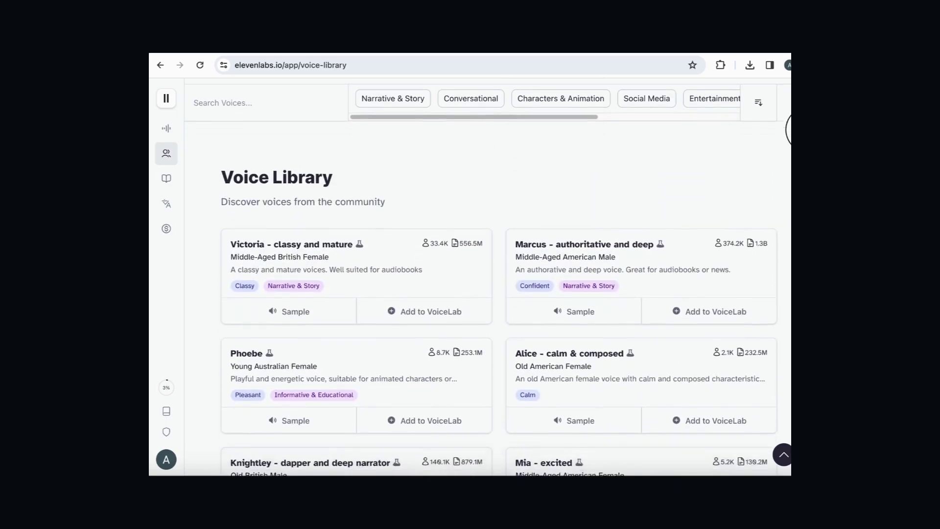
click(246, 295)
click(274, 294)
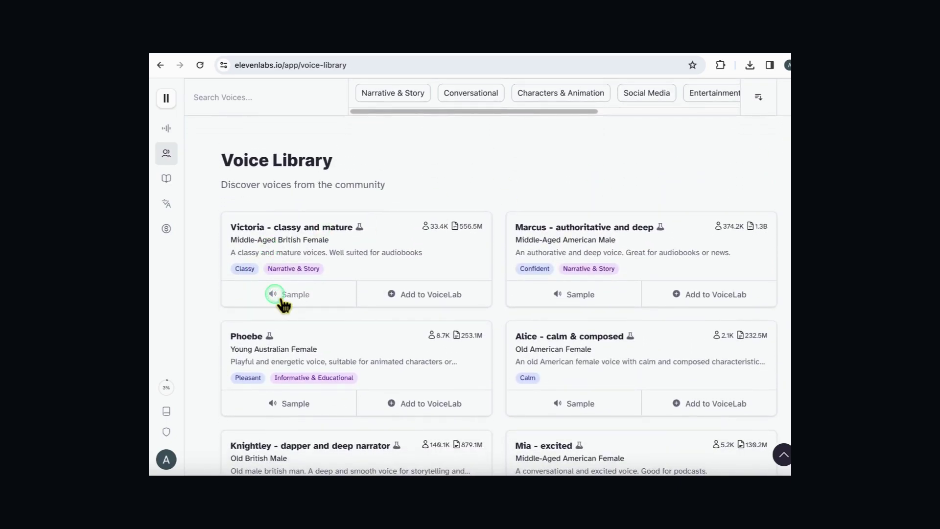
click(552, 295)
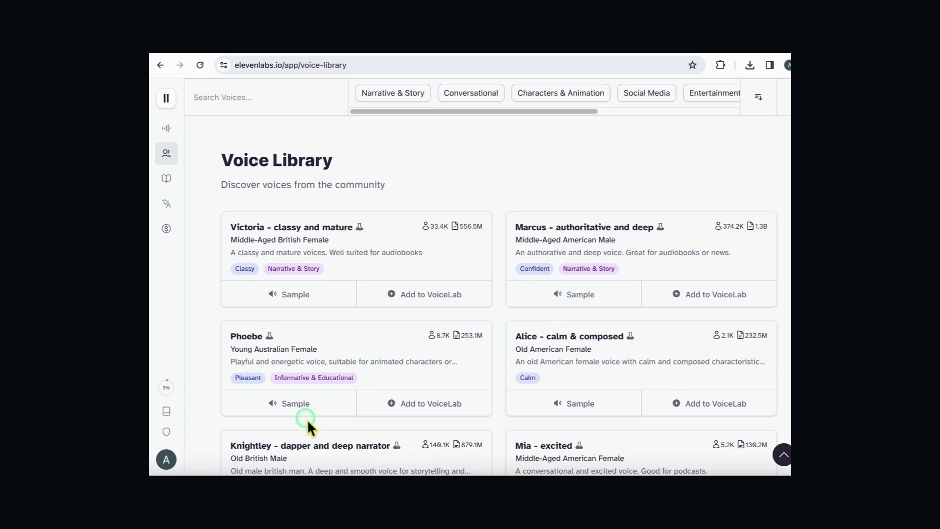
click(287, 403)
click(559, 401)
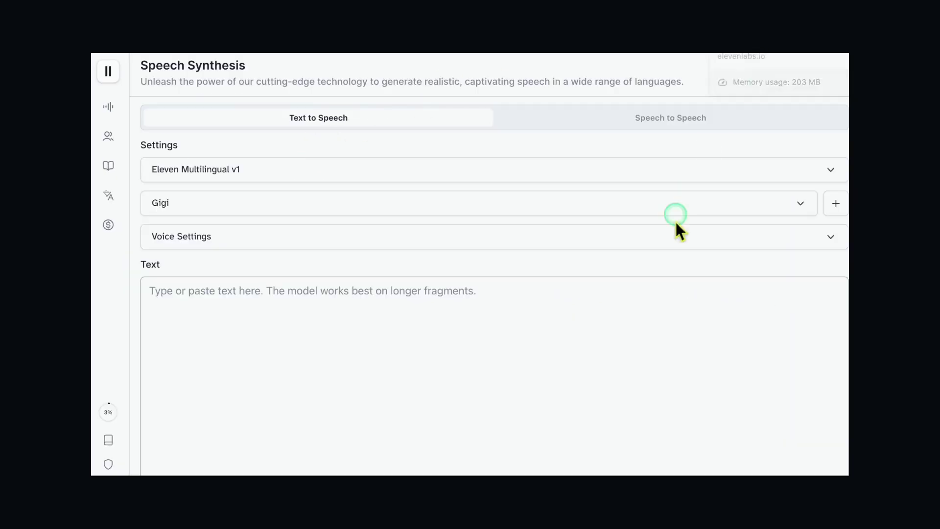
- Enter "horse" as the speech text, and raise Stability and lower Clarity + Similarity in the voice settings
click(270, 294)
text(horse)
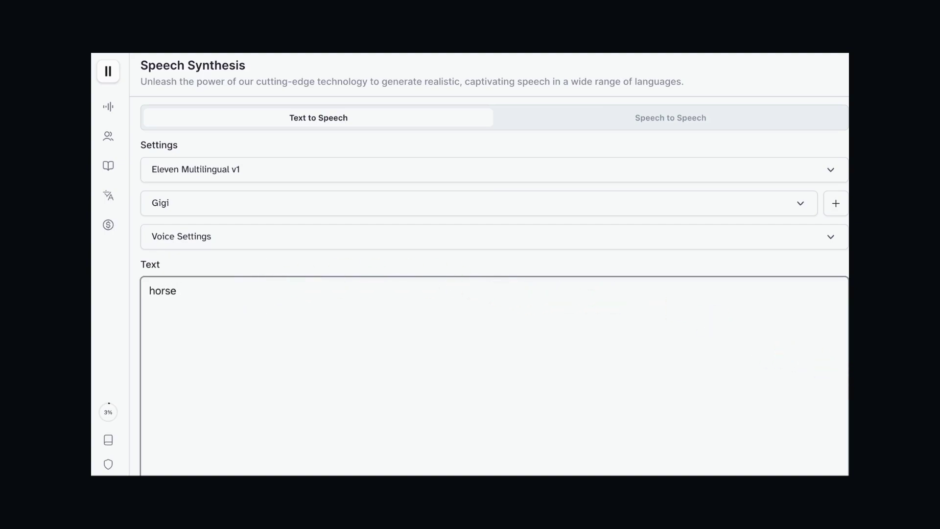
click(825, 240)
drag(427, 270, 489, 267)
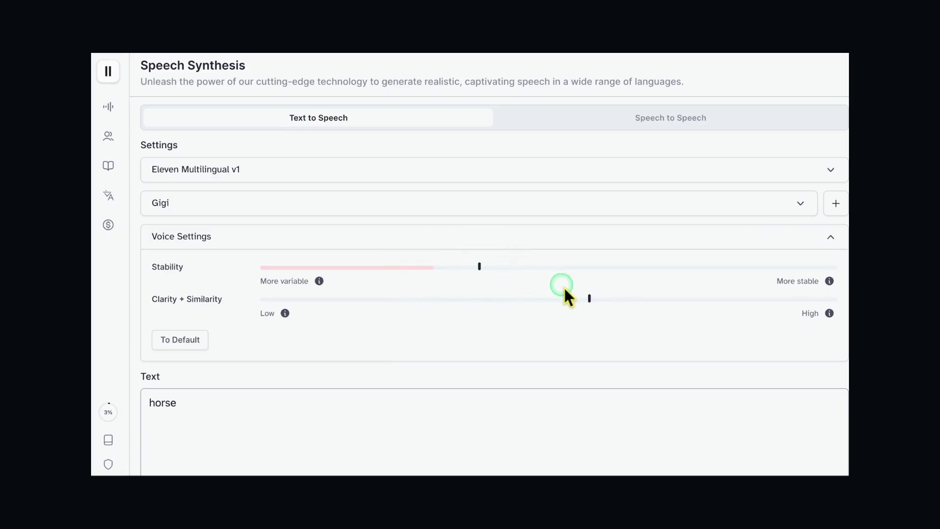
drag(597, 306, 497, 306)
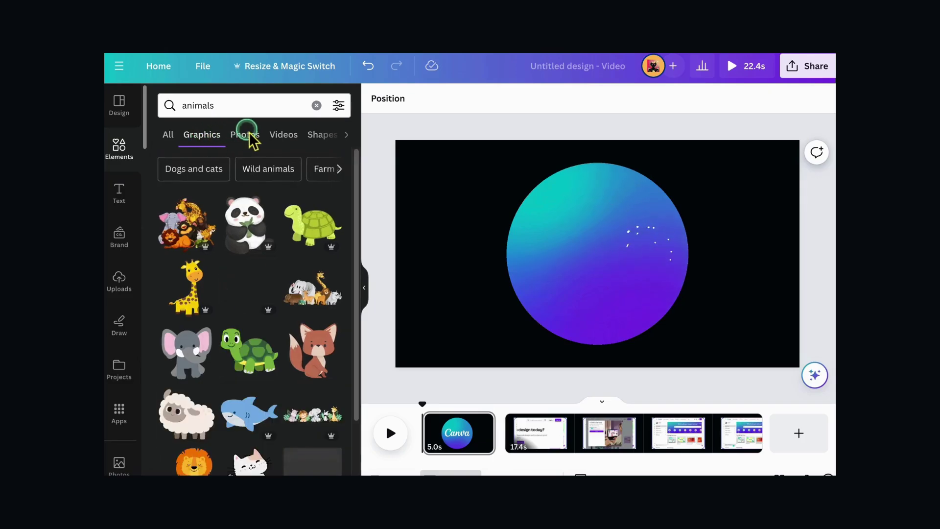
- Switch to Canva and look through the photo, video and audio results for "animals"
click(247, 133)
click(284, 134)
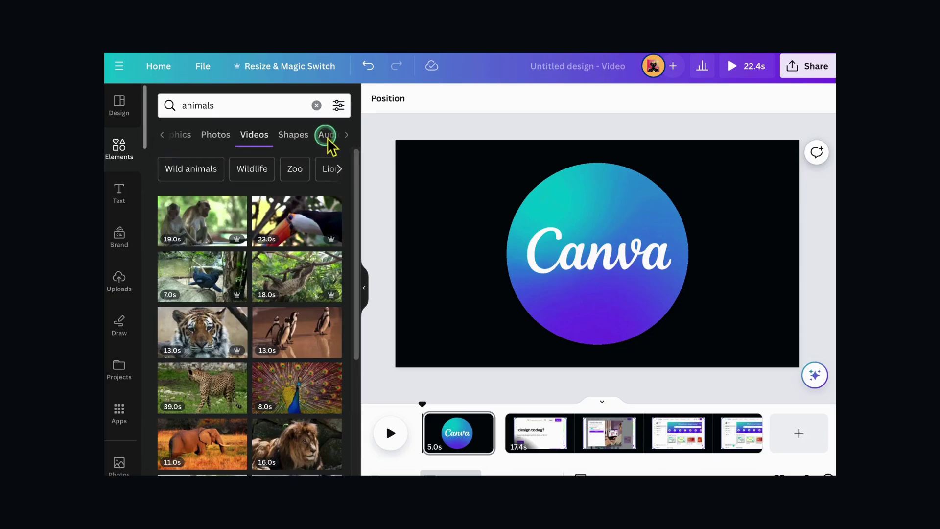
click(327, 138)
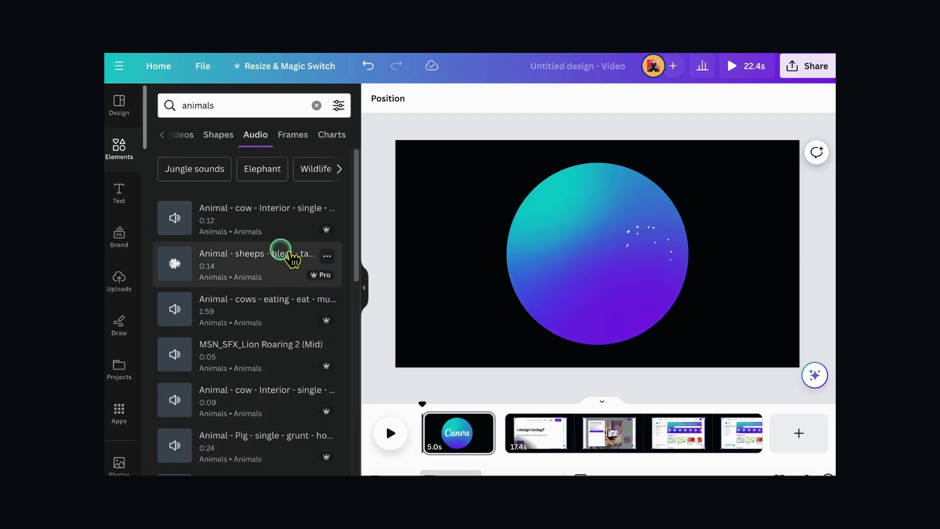
- Return to the main elements library and view its recent searches and browsing categories
click(119, 147)
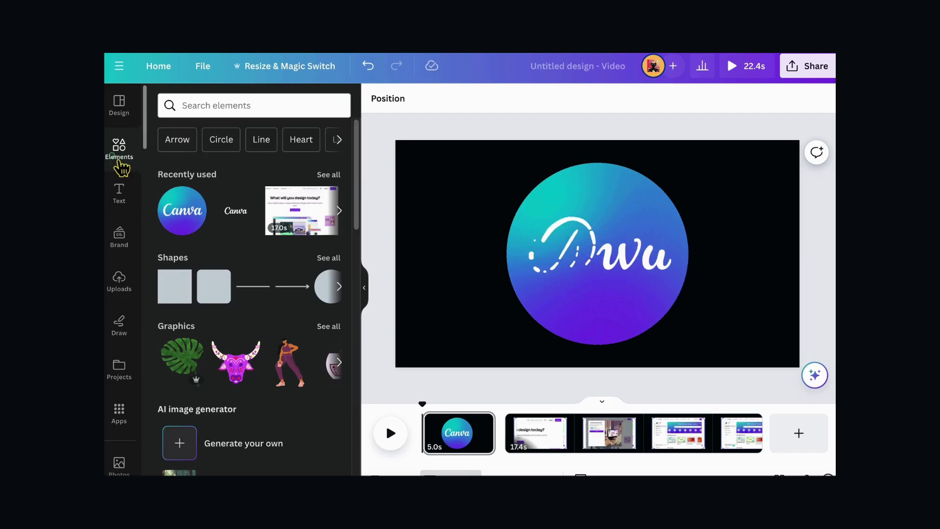
click(192, 106)
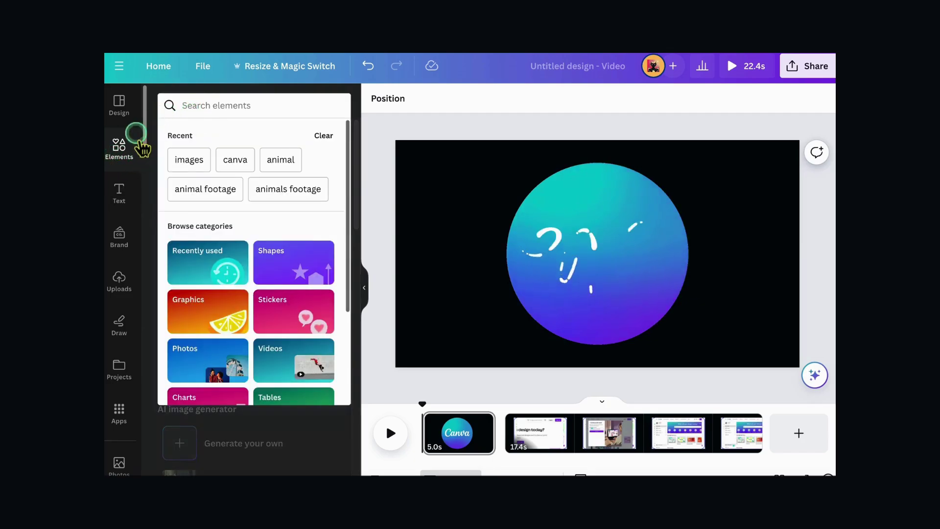
click(138, 147)
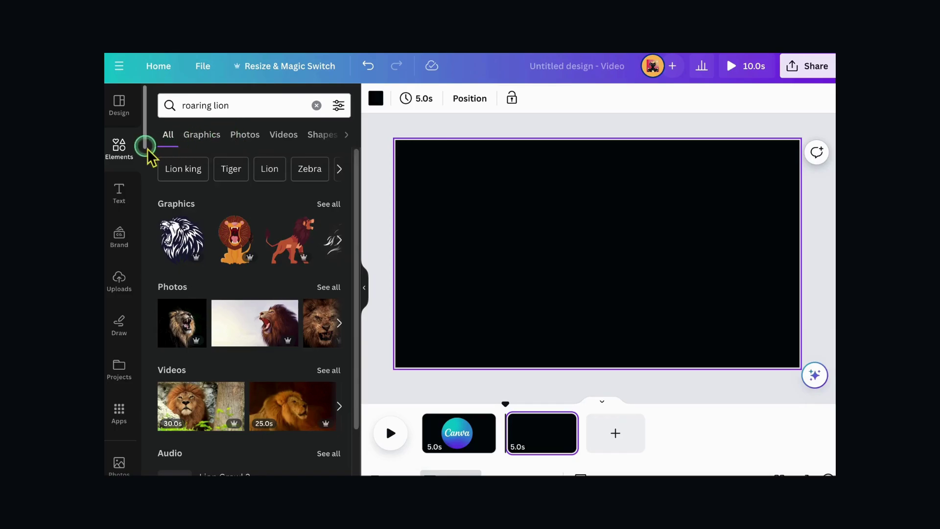
- Search the elements for "roaring lion", restrict the results to videos and browse the lion clips
click(123, 157)
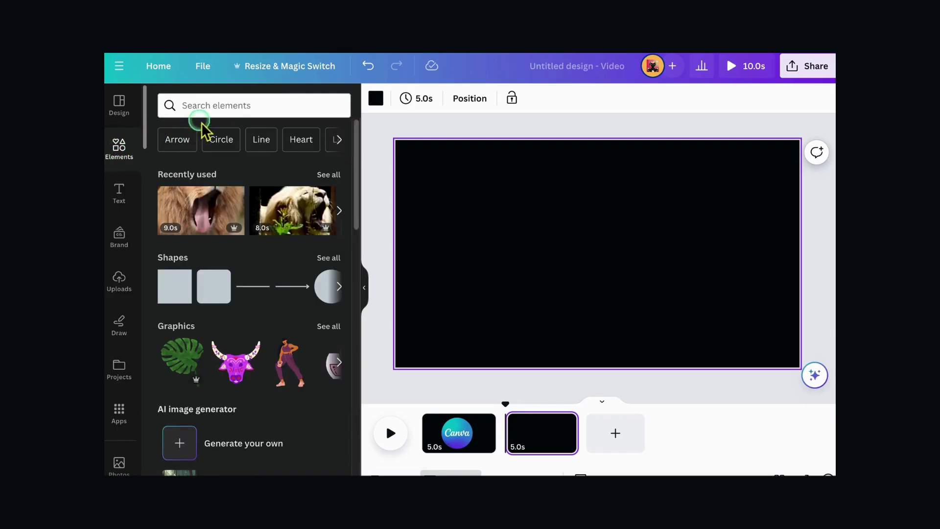
click(225, 111)
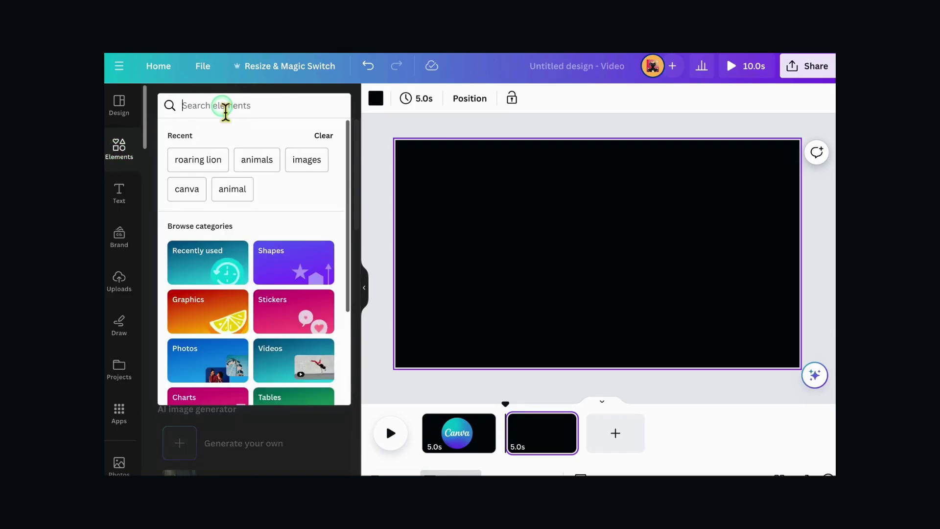
click(198, 160)
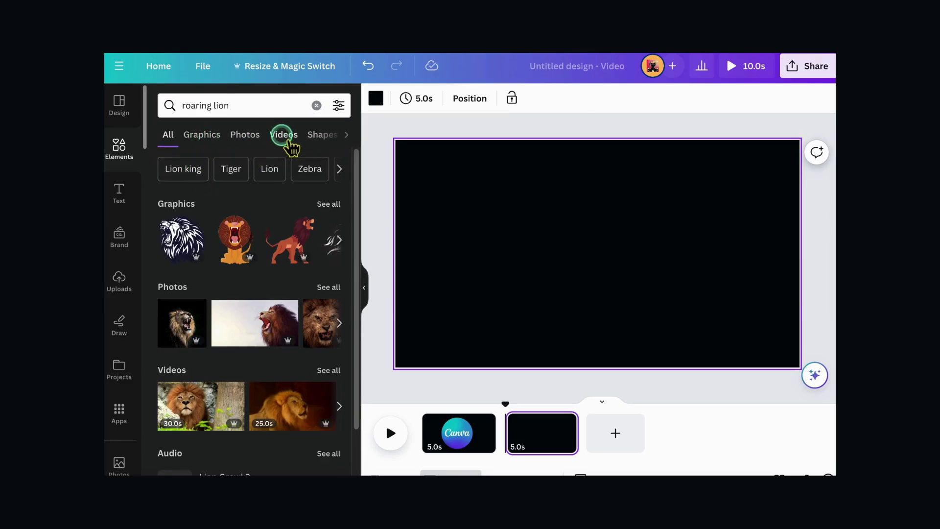
click(283, 136)
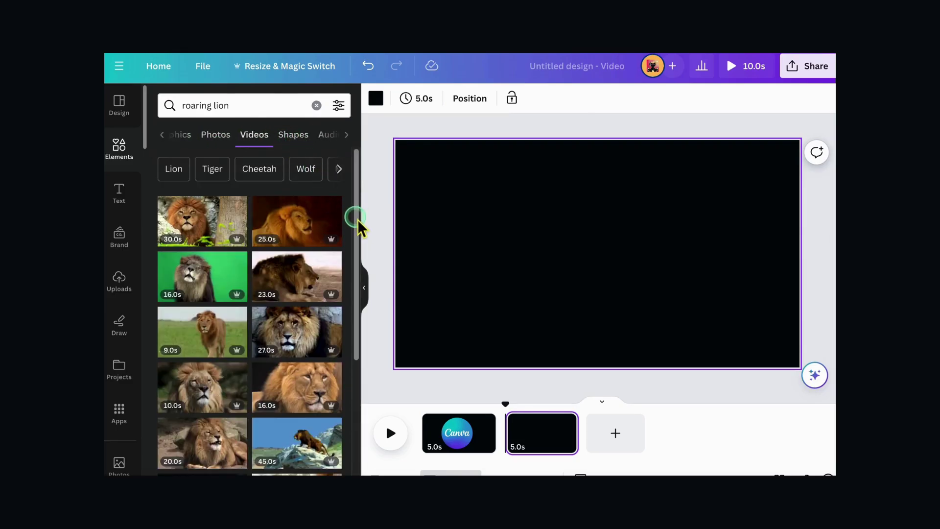
drag(358, 221, 350, 365)
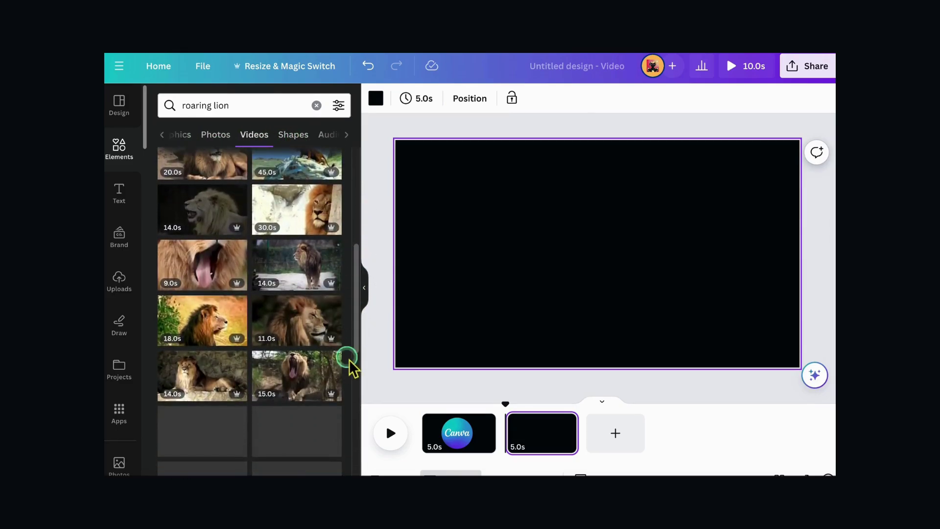